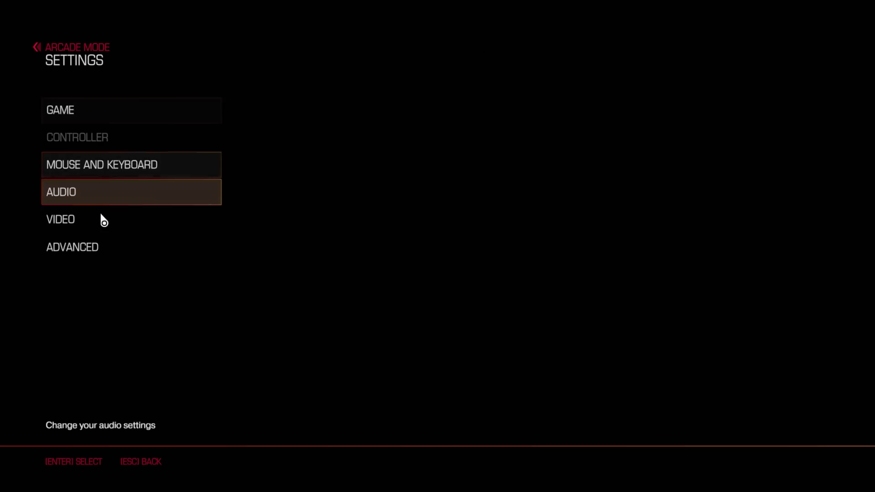
Step: Switch DOOM's graphics API from Vulkan to OpenGL 4.5 in Advanced video settings
click(101, 219)
click(100, 247)
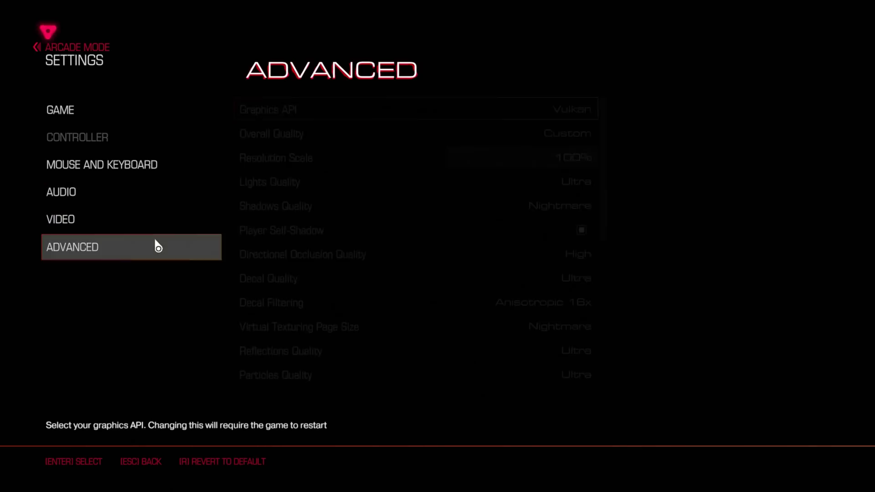
click(595, 110)
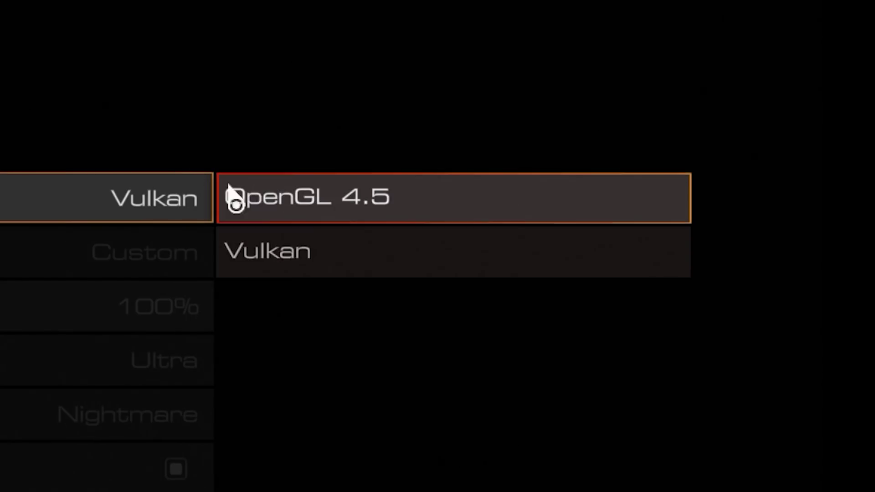
click(298, 217)
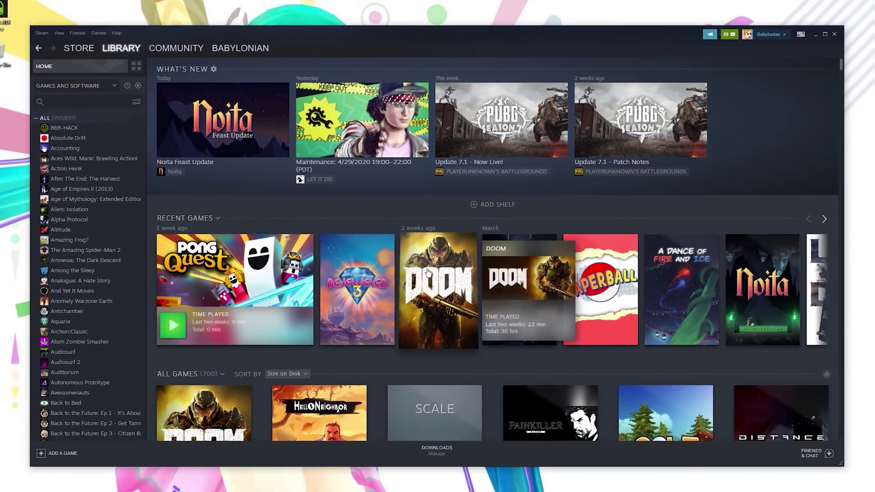
Step: Open DOOM's install folder via Properties > Local Files > Browse Local Files
right_click(429, 270)
mouse_move(446, 338)
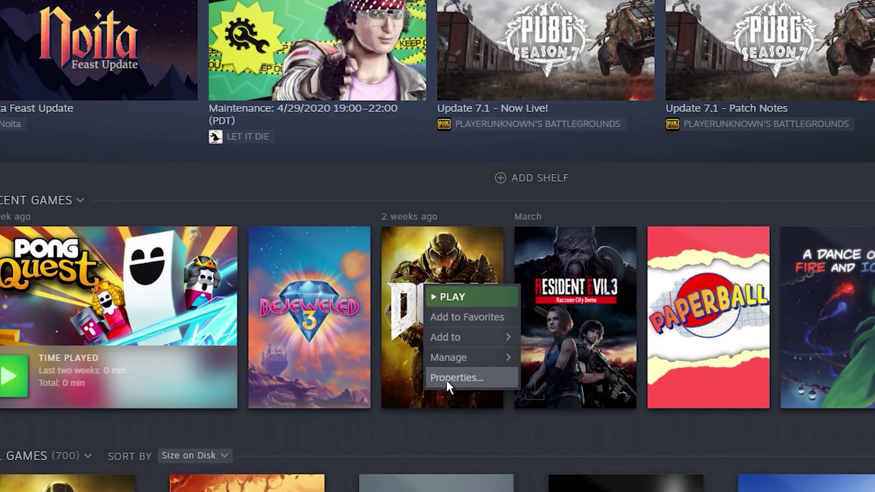
click(447, 369)
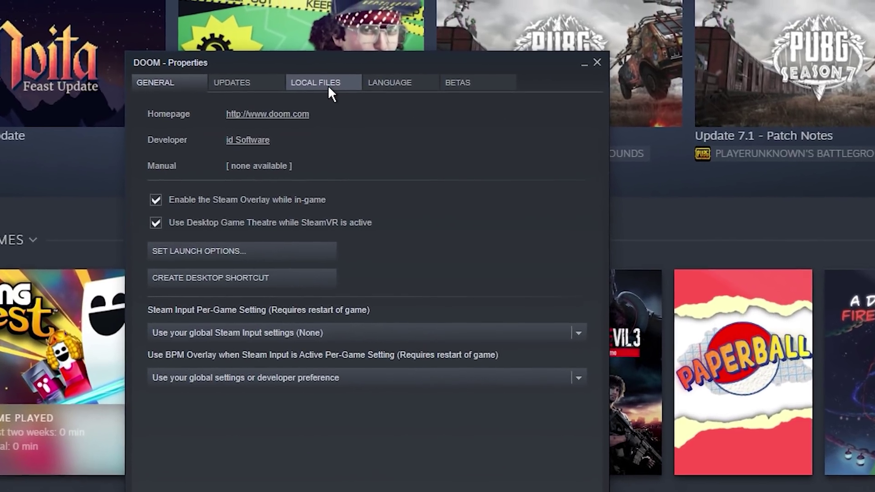
click(339, 76)
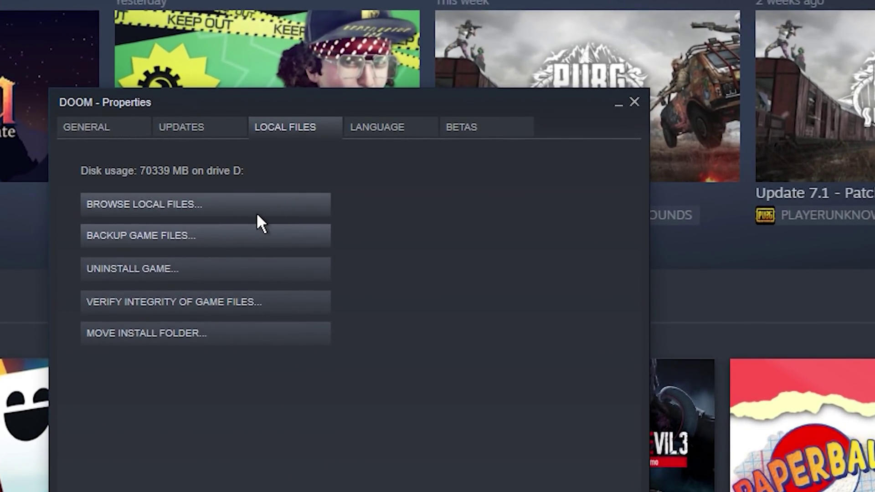
click(236, 207)
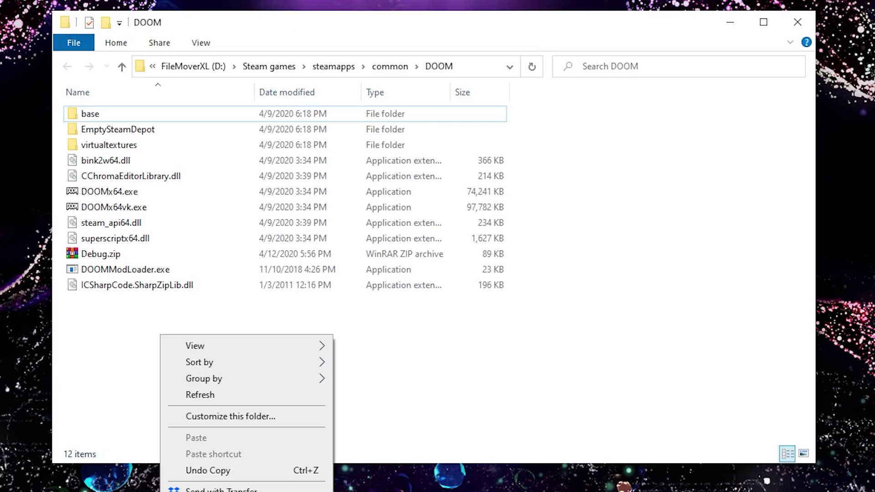
key(Escape)
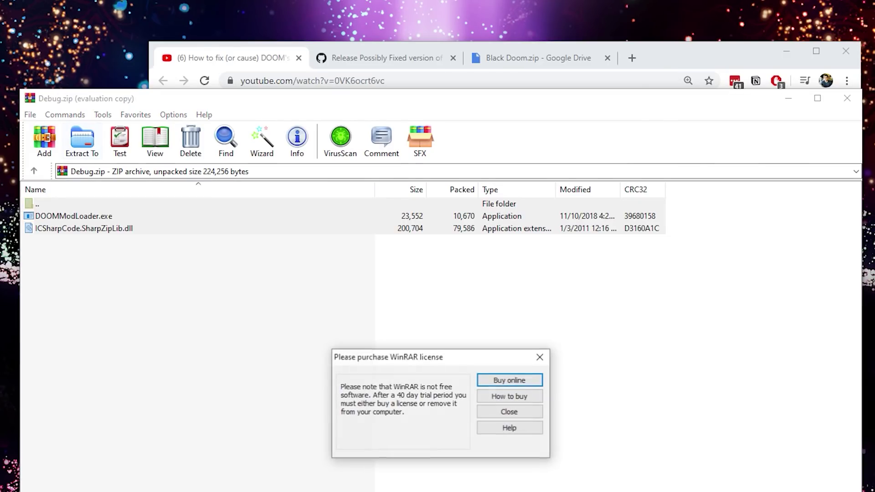
Step: Dismiss the WinRAR license notice and start extracting Debug.zip's files
key(Return)
key(alt+e)
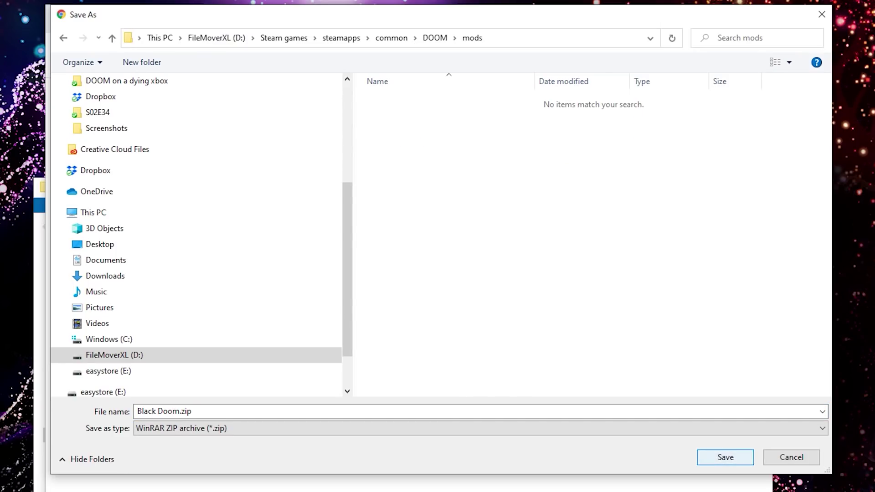
Step: Save Black Doom.zip into the DOOM\mods folder
key(Return)
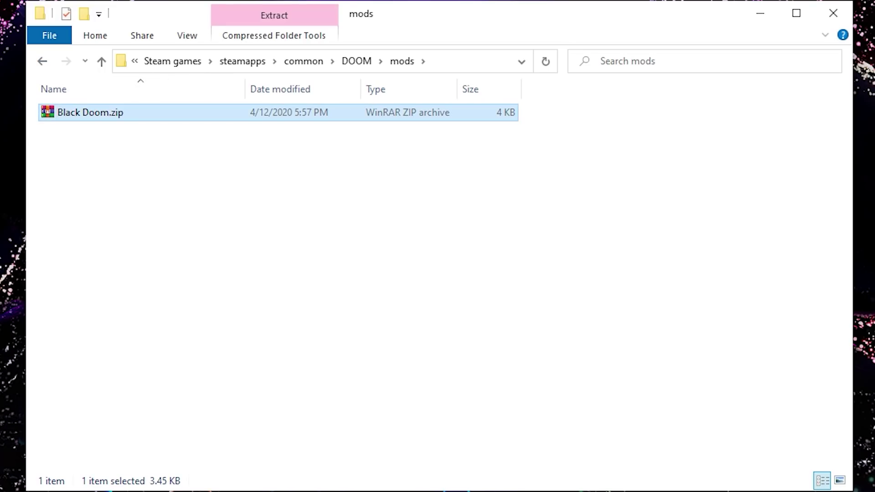
Step: Return to the DOOM folder and create a desktop shortcut to DOOMModLoader.exe
key(alt+Left)
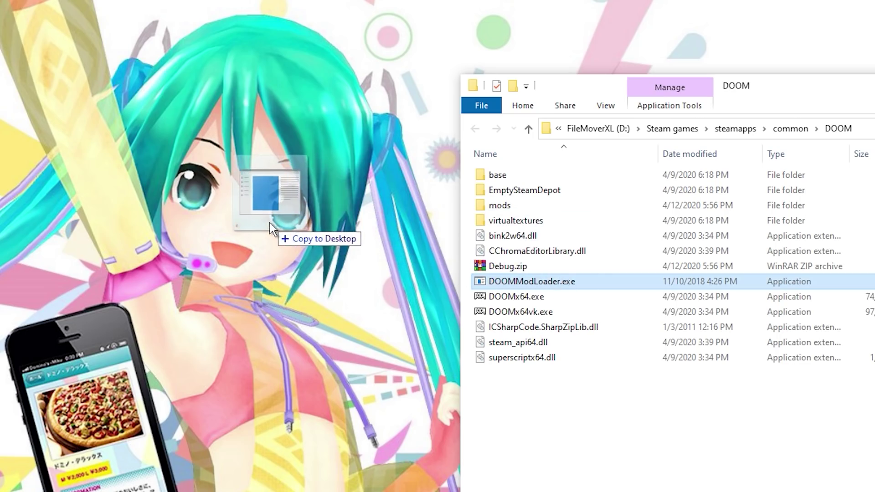
drag(269, 222, 248, 218)
click(301, 322)
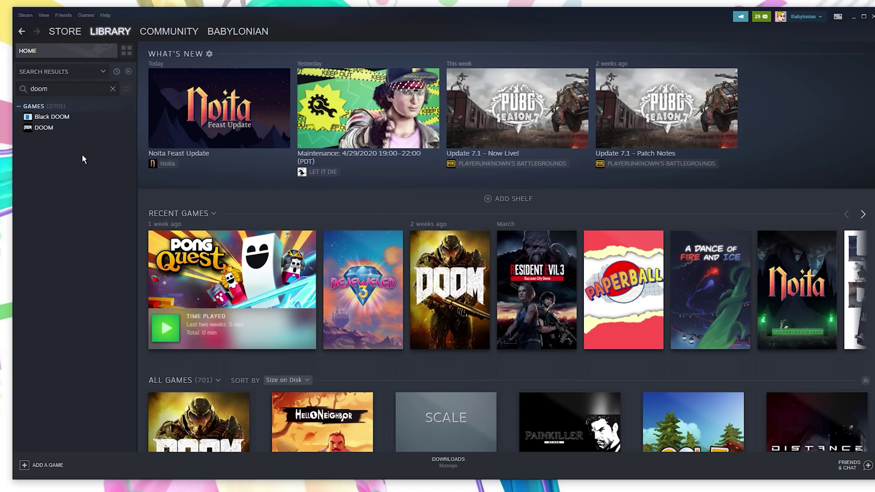
Step: Add the DOOMModLoader shortcut to Steam, launch it and allow the mod launch parameters
click(80, 118)
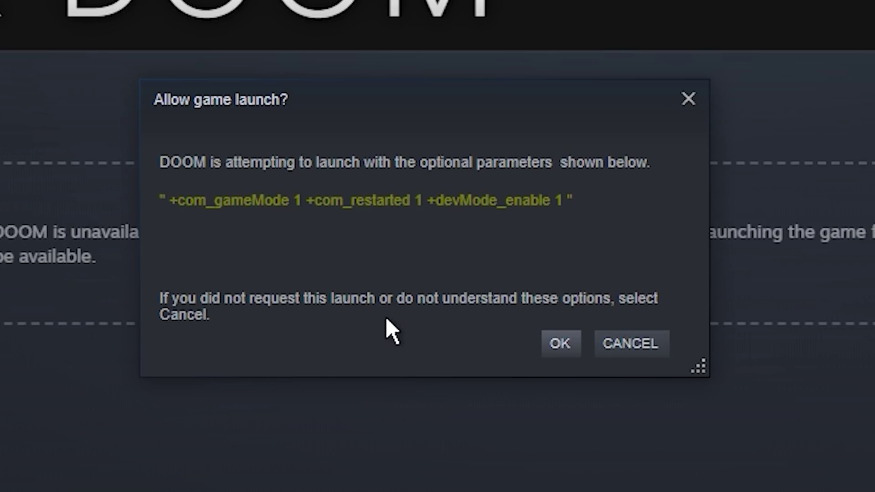
click(565, 344)
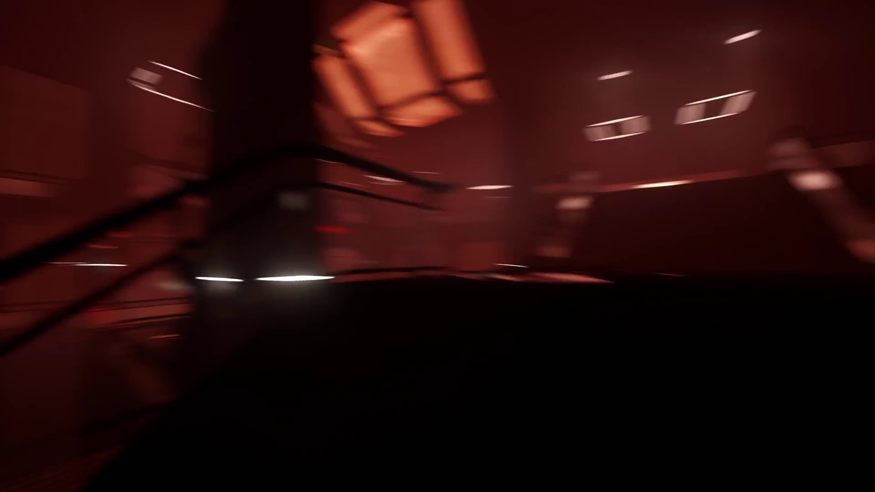